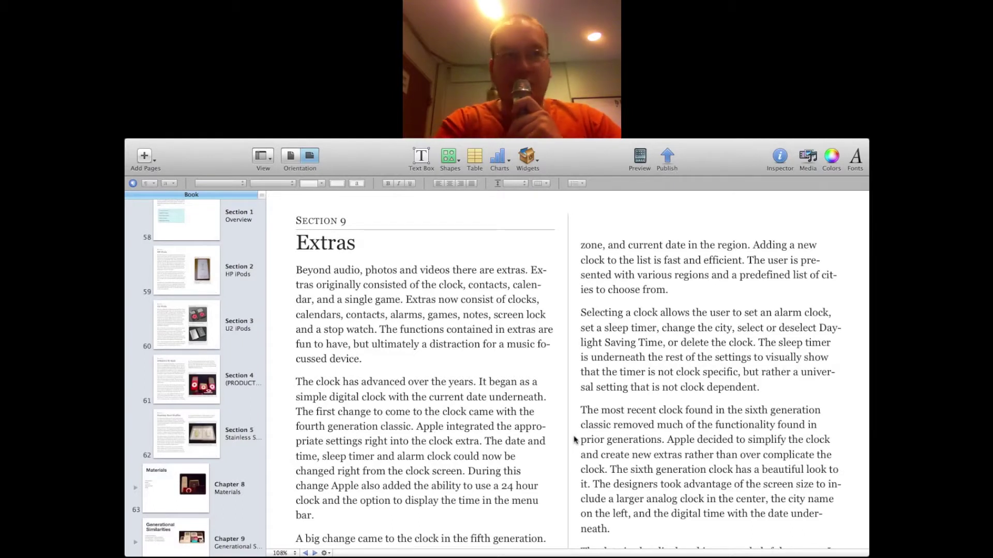
Step: Start publishing the book as an iTunes Store package to The iPod Book folder, then switch to Safari
mouse_move(214, 249)
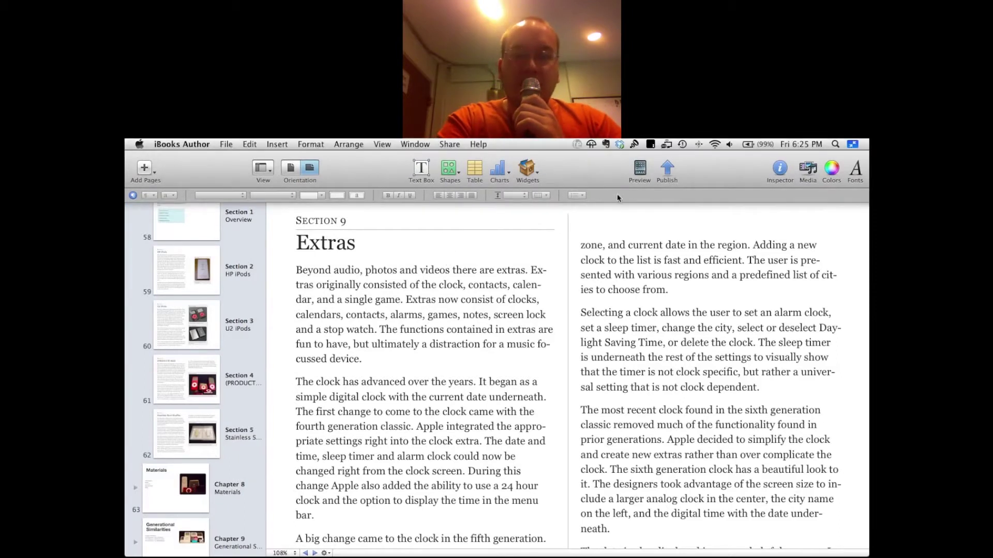
click(668, 155)
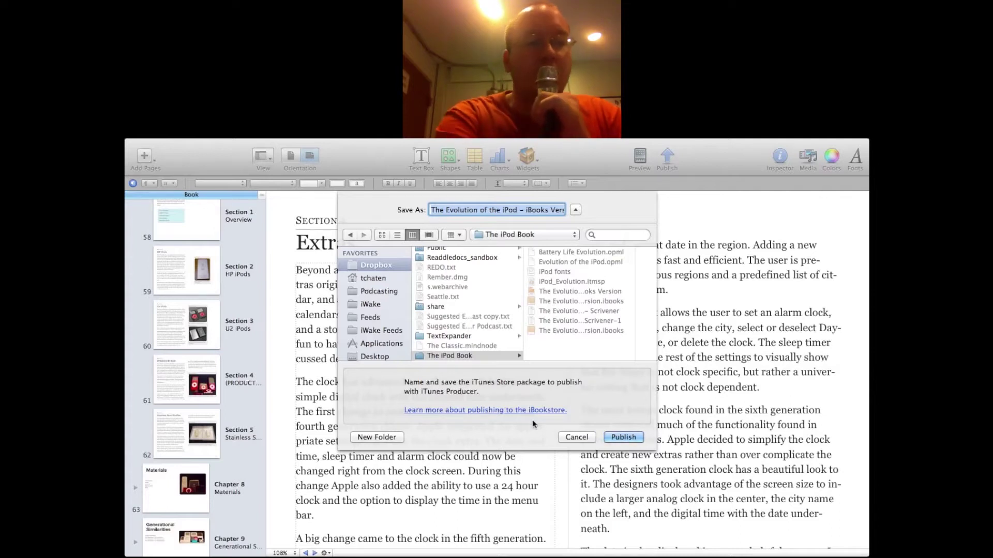
key(super+Tab)
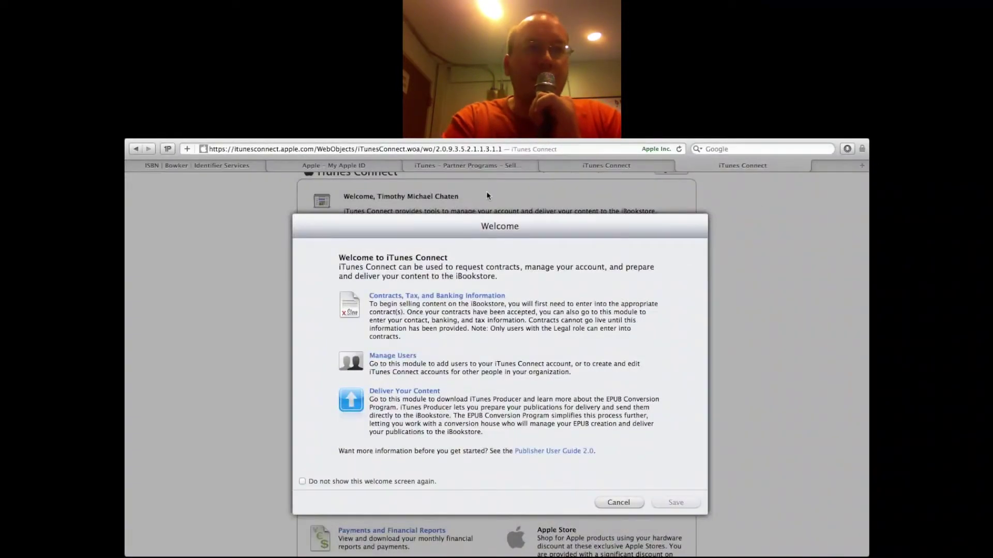
Step: Go from the iTunes Connect Create an Account page to the iTunes Sell Your Content page
click(576, 166)
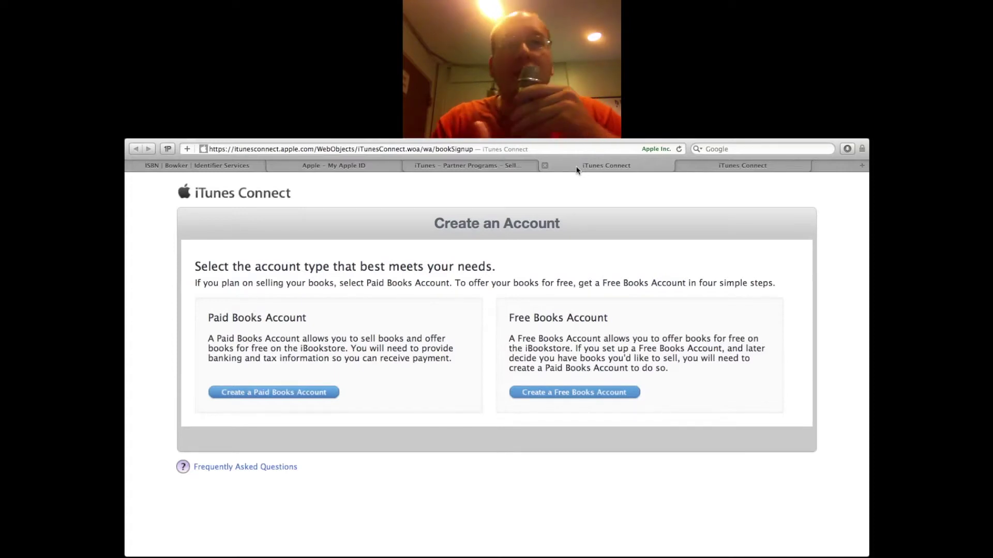
key(super+shift+bracketleft)
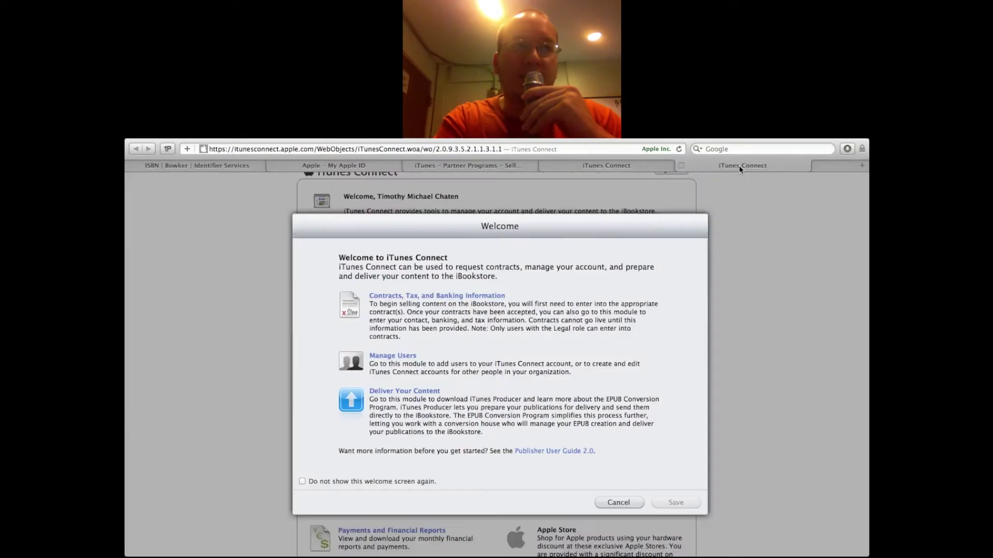
click(515, 166)
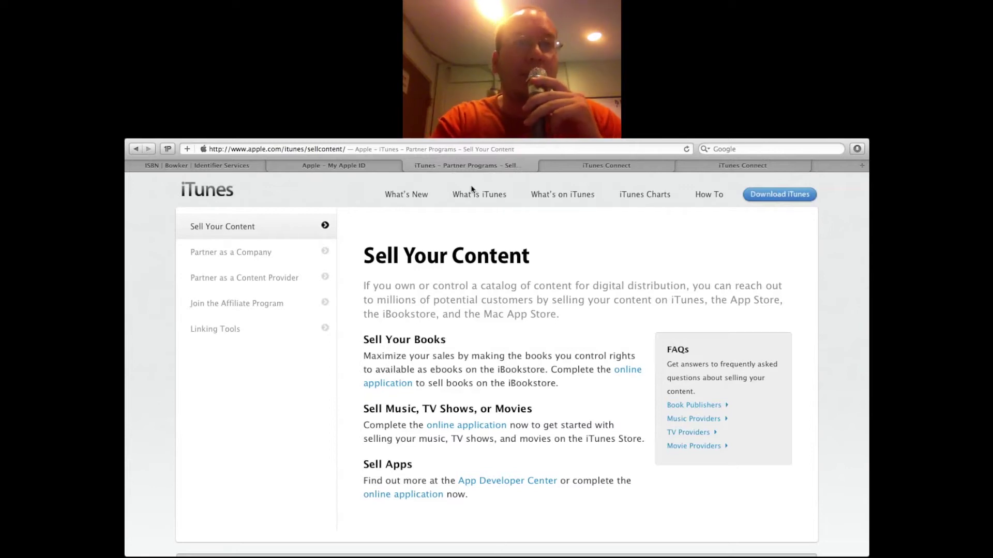
Step: Show the Bowker Identifier Services page listing ISBN prices from $125.00 to $1,000.00
click(213, 167)
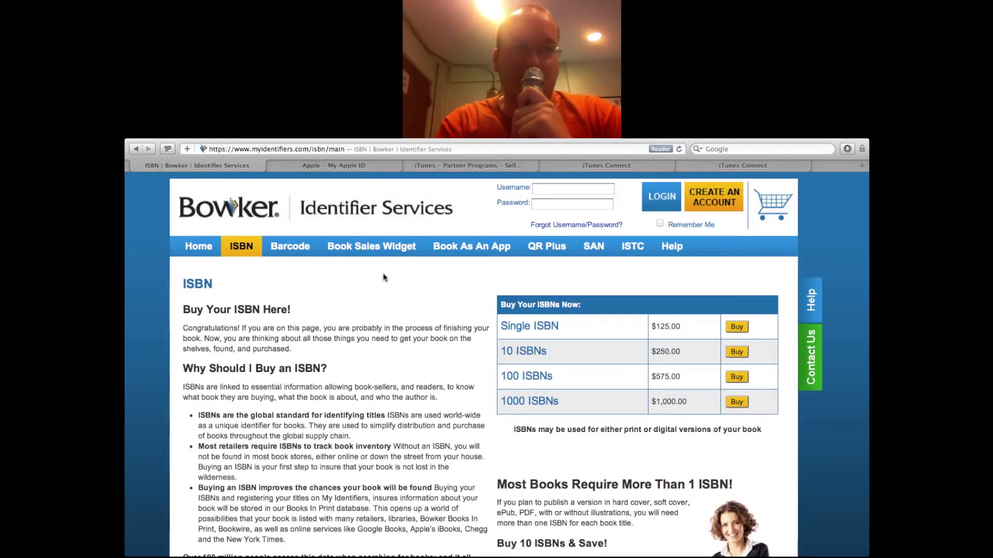
Step: Pass through the My Apple ID and Sell Your Content pages back to iTunes Connect's Create an Account page
click(337, 165)
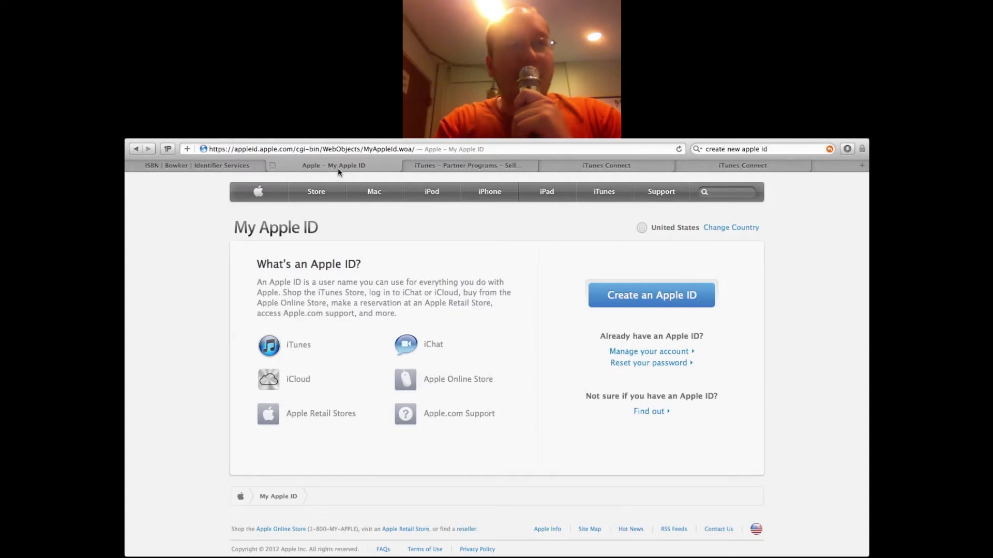
click(485, 166)
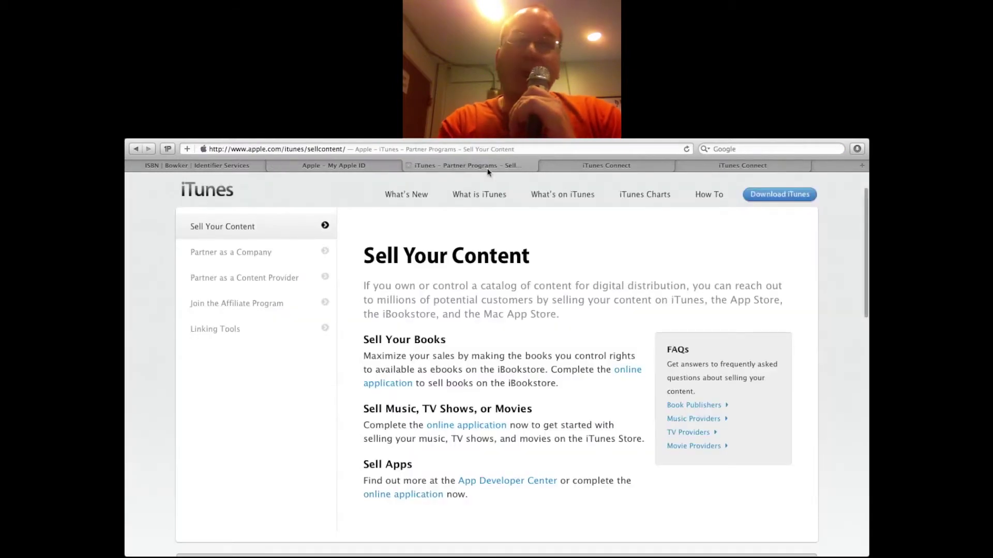
click(599, 164)
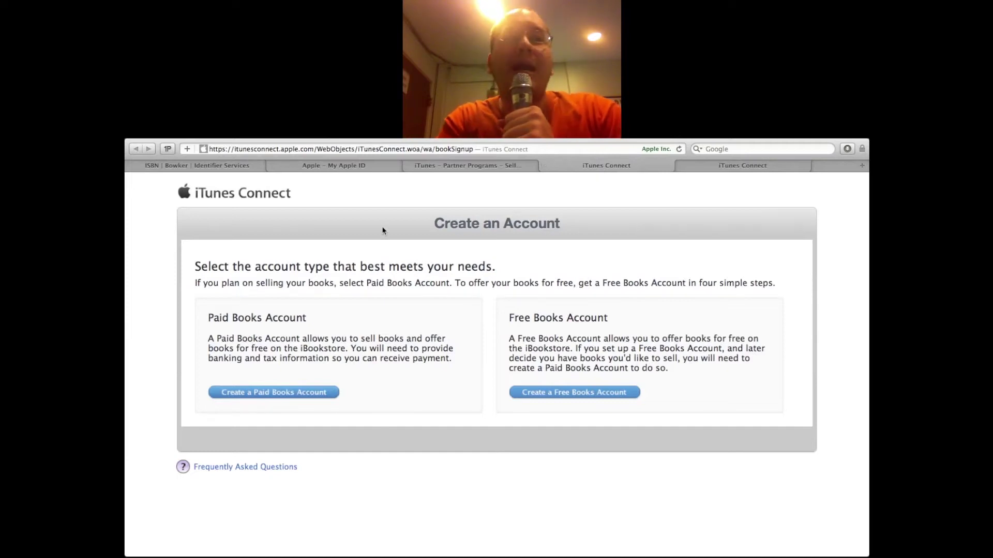
Step: Start a Paid Books Account application and log back in to iTunes Connect
click(296, 392)
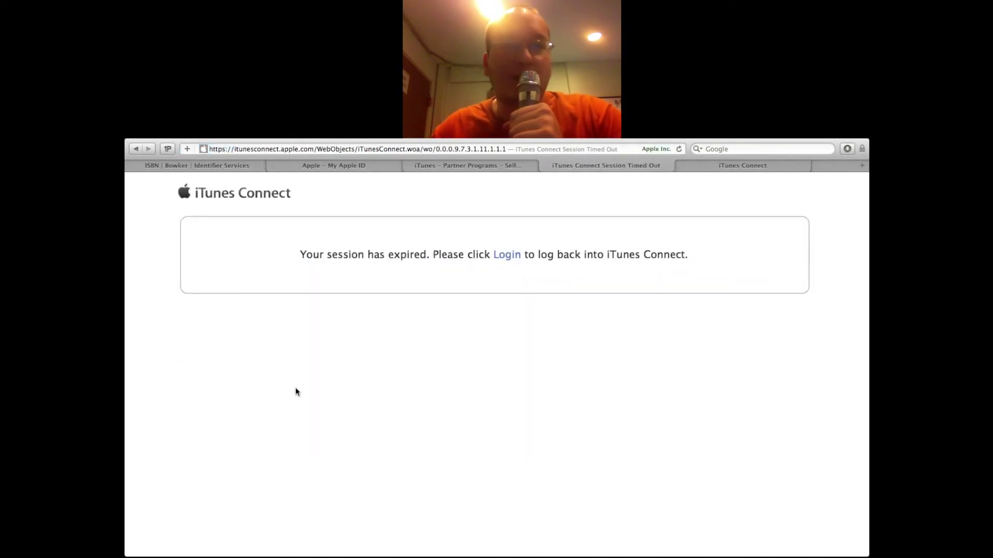
click(517, 254)
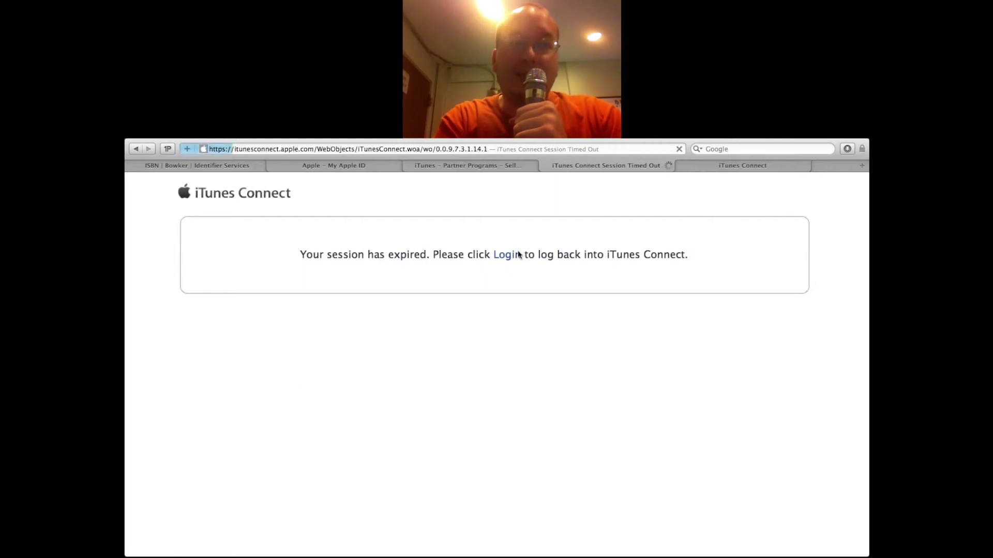
click(463, 274)
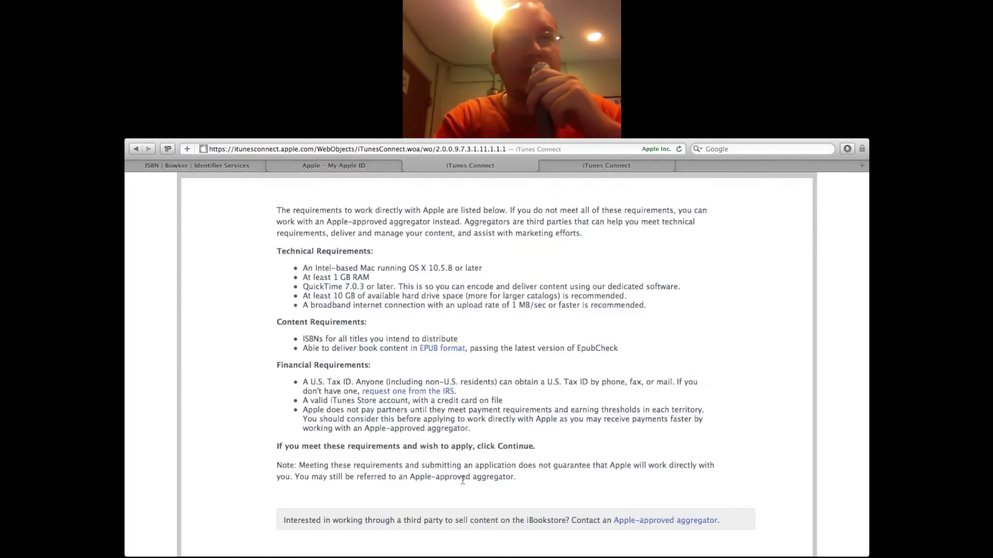
Step: Review the requirements page and continue to the iTunes Store Account form
scroll(463, 481, up, 2)
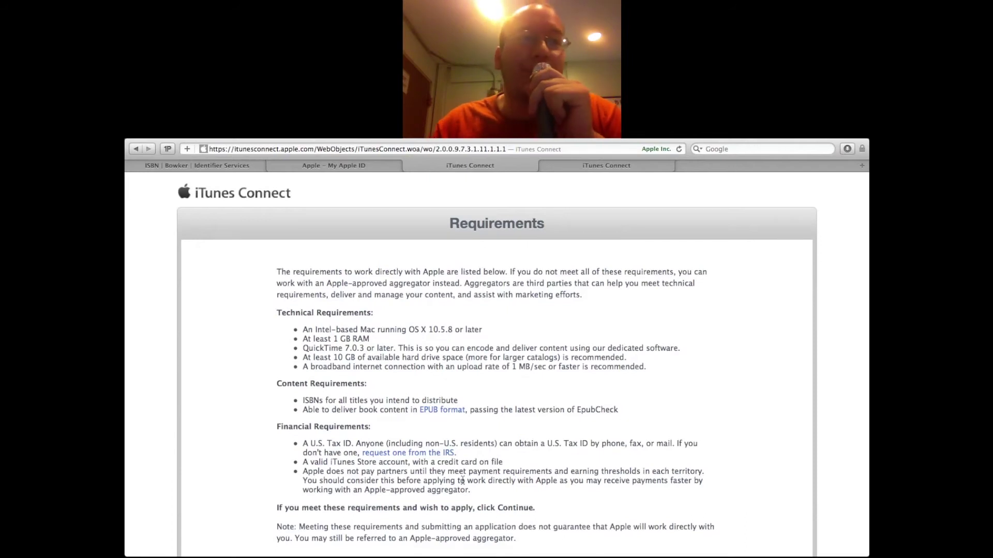
scroll(463, 481, down, 4)
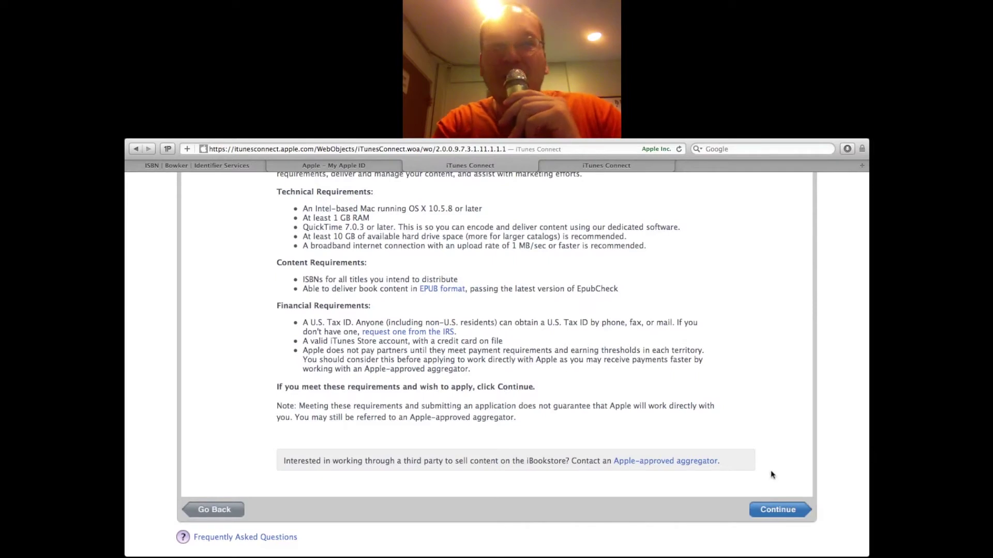
click(785, 511)
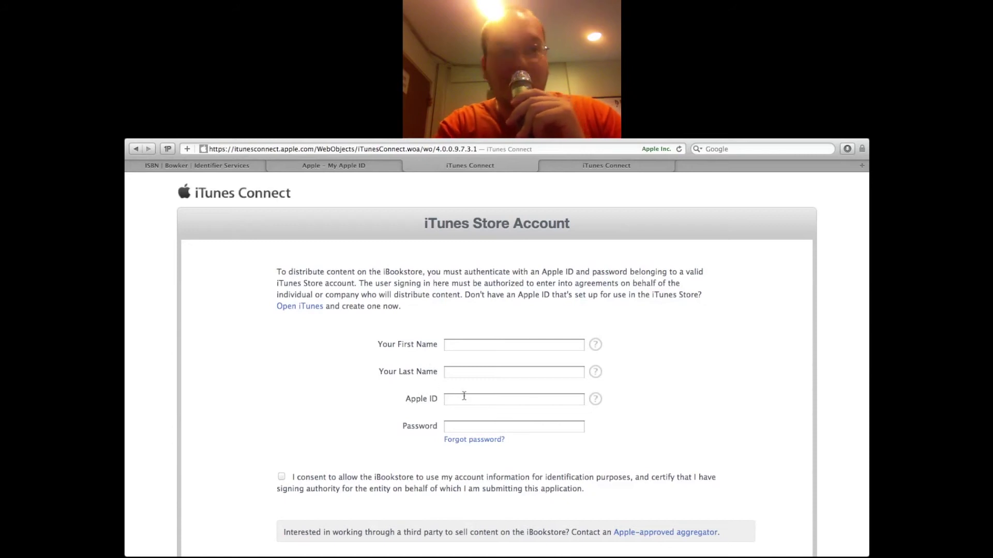
Step: Enter the Apple ID password on the iTunes Store Account form
click(476, 423)
scroll(476, 422, down, 3)
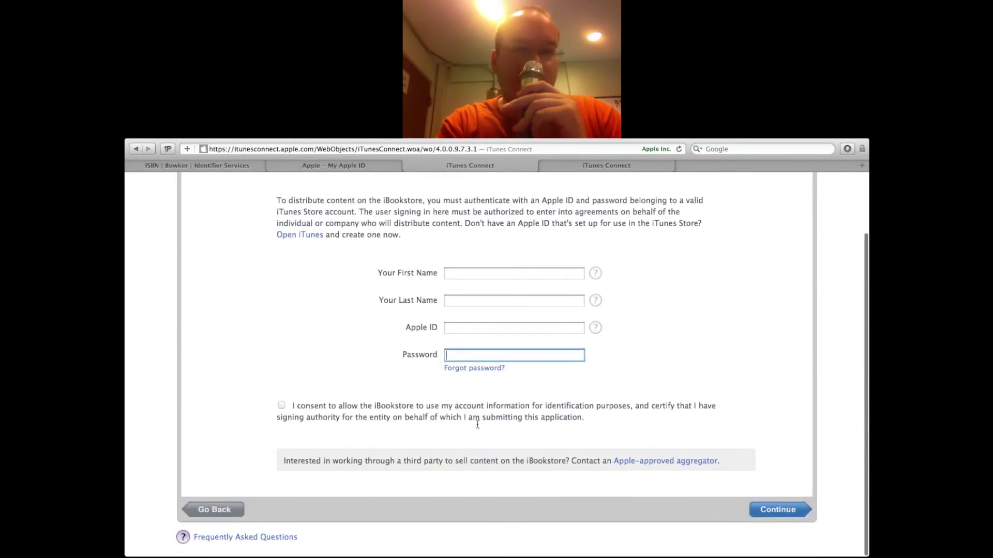
scroll(477, 425, up, 2)
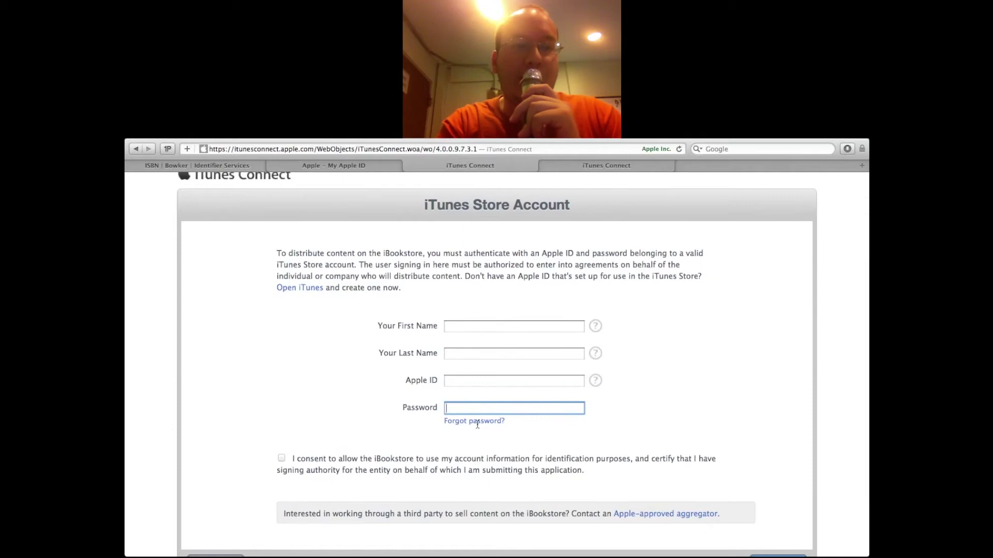
Step: Fill in the Seller Information form, starting with the first name, and continue to Content Information
click(488, 327)
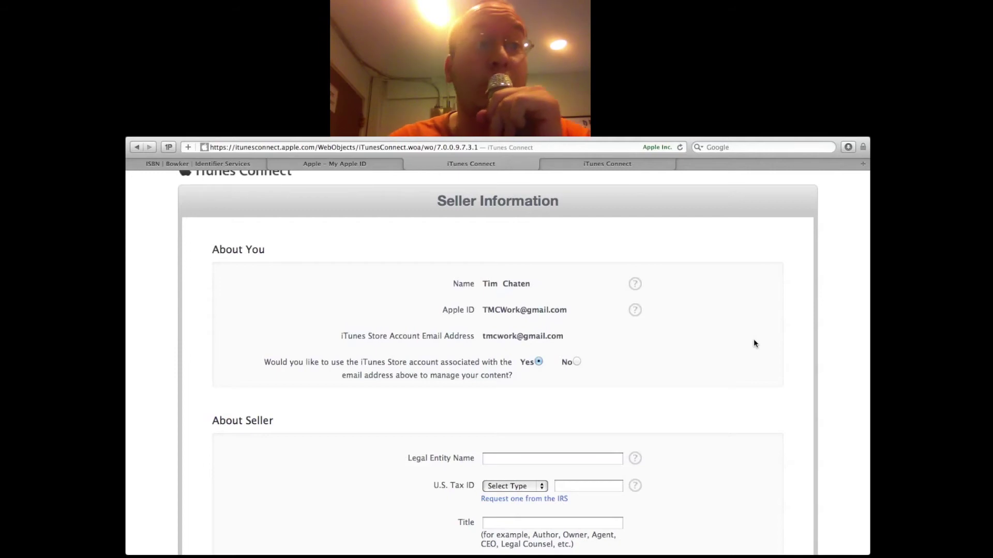
scroll(642, 413, down, 5)
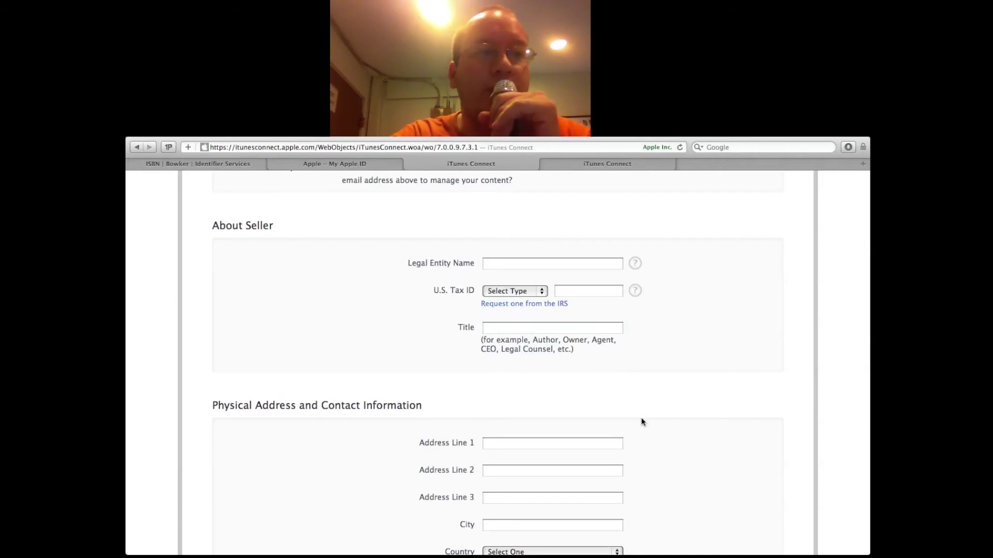
scroll(643, 422, down, 6)
scroll(643, 422, up, 2)
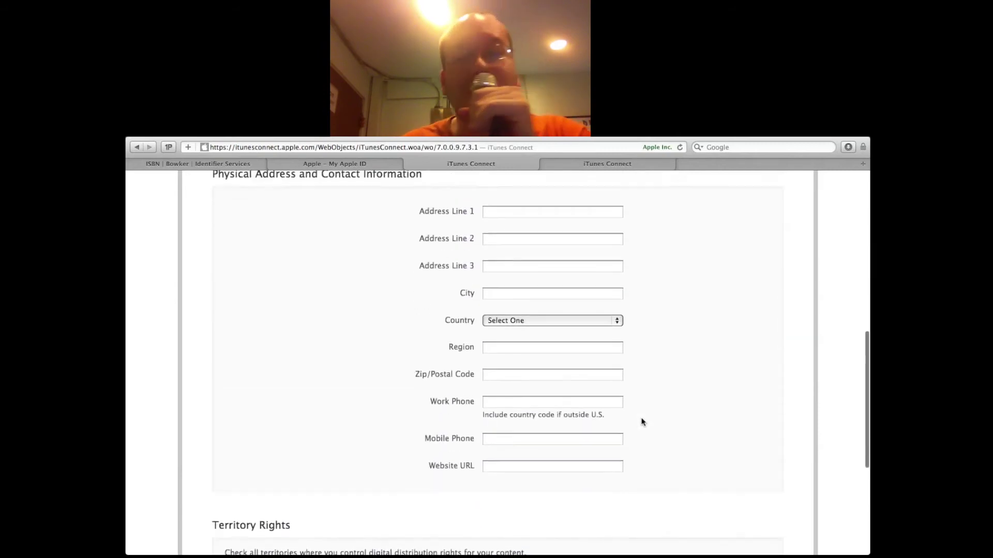
scroll(642, 422, down, 6)
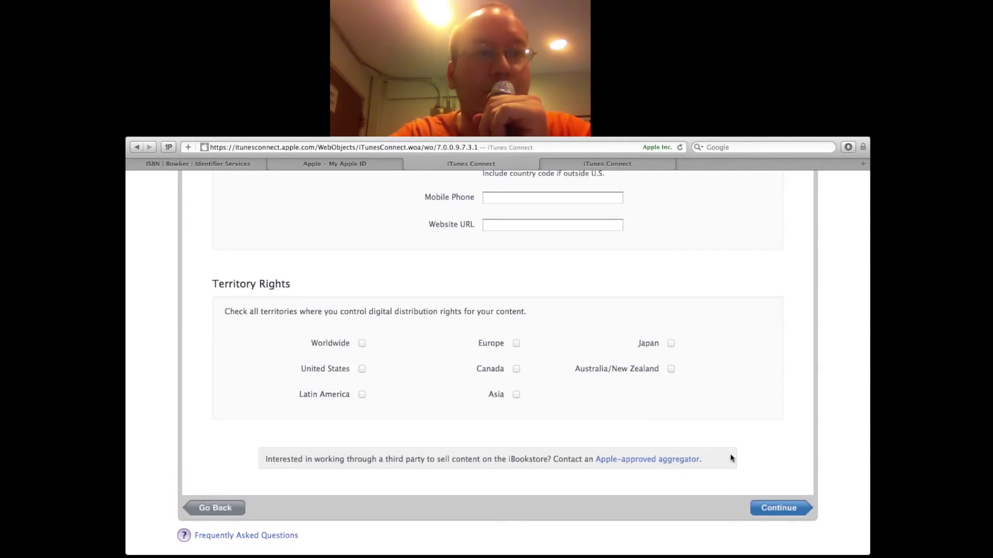
scroll(738, 460, up, 20)
scroll(590, 468, down, 3)
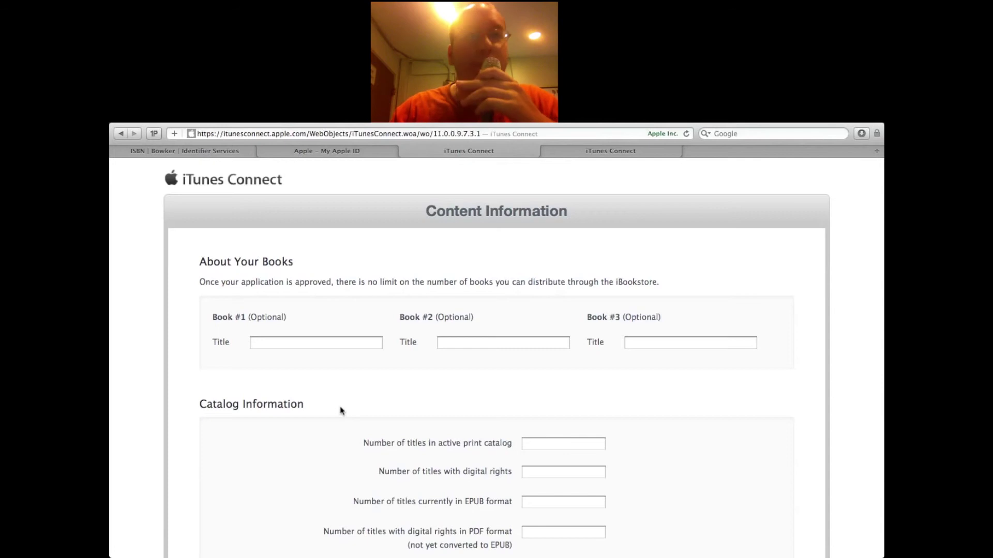
scroll(340, 411, down, 5)
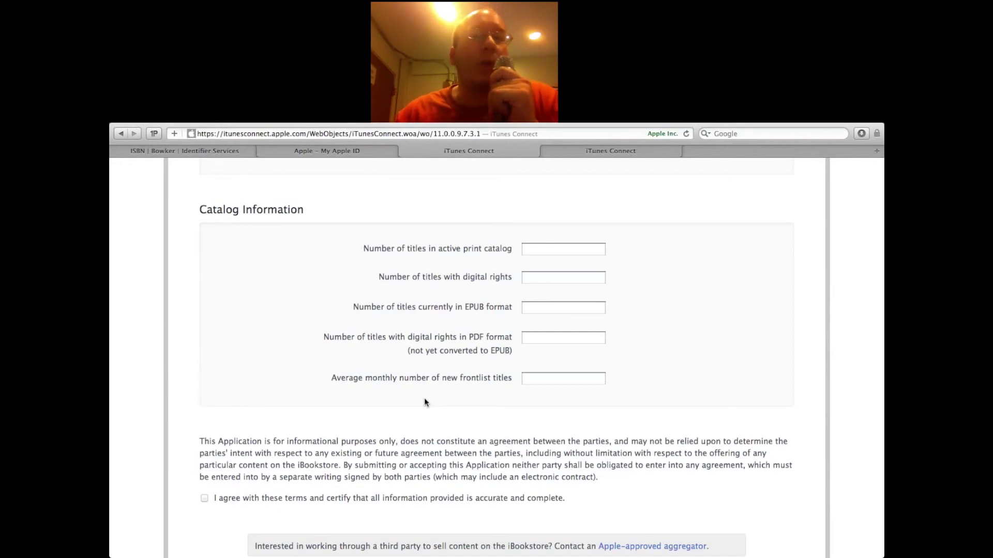
scroll(425, 402, down, 2)
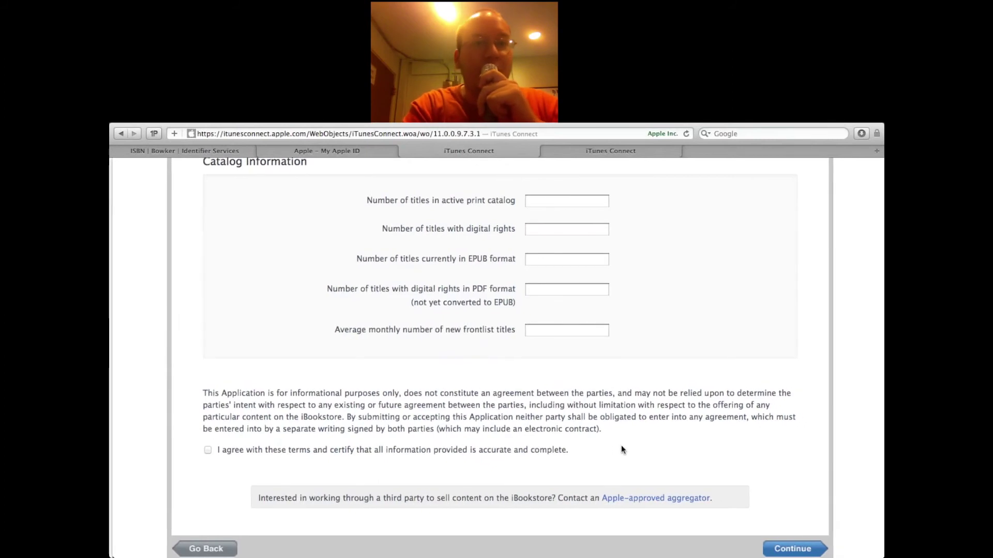
scroll(621, 445, down, 2)
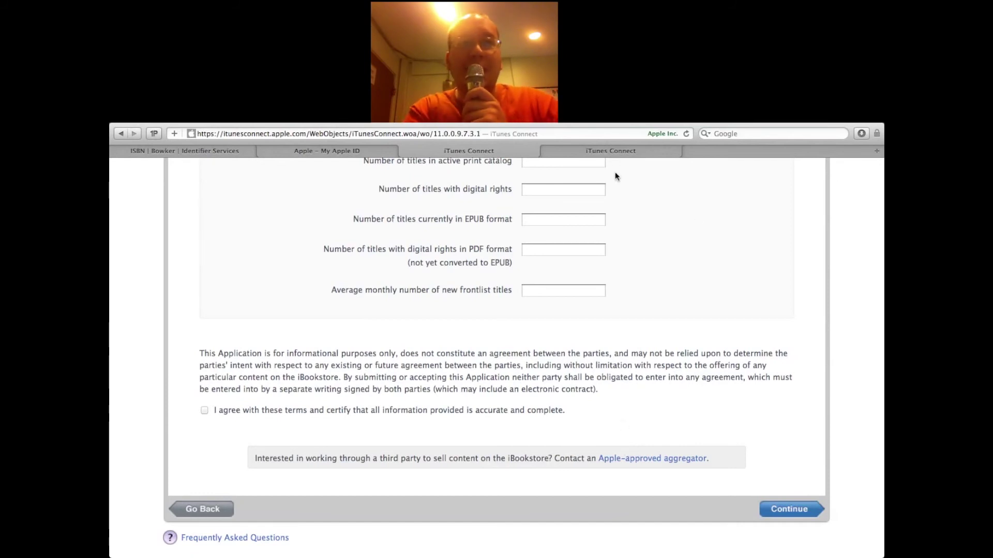
Step: Open the iTunes Connect home tab, cancel the Welcome dialog, and browse the dashboard modules
click(615, 153)
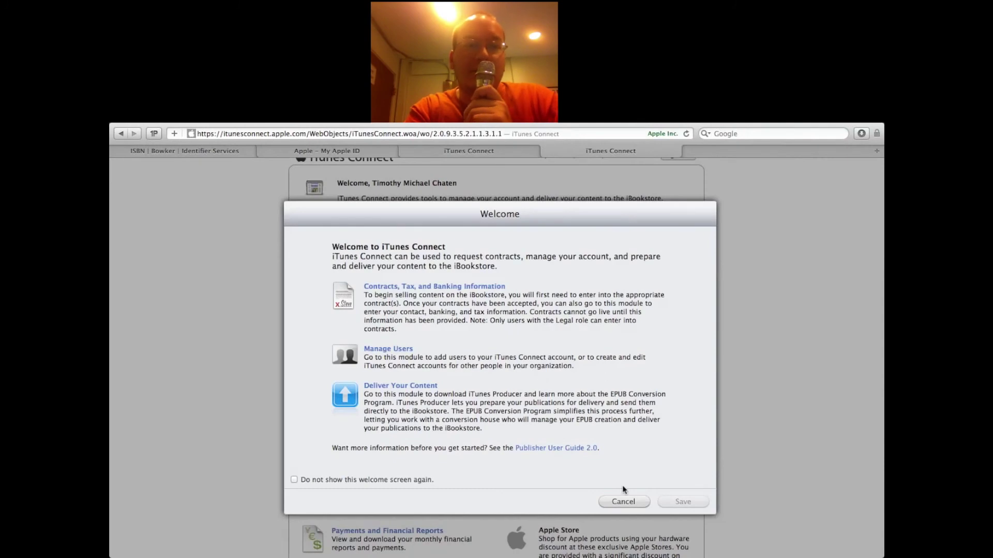
click(624, 504)
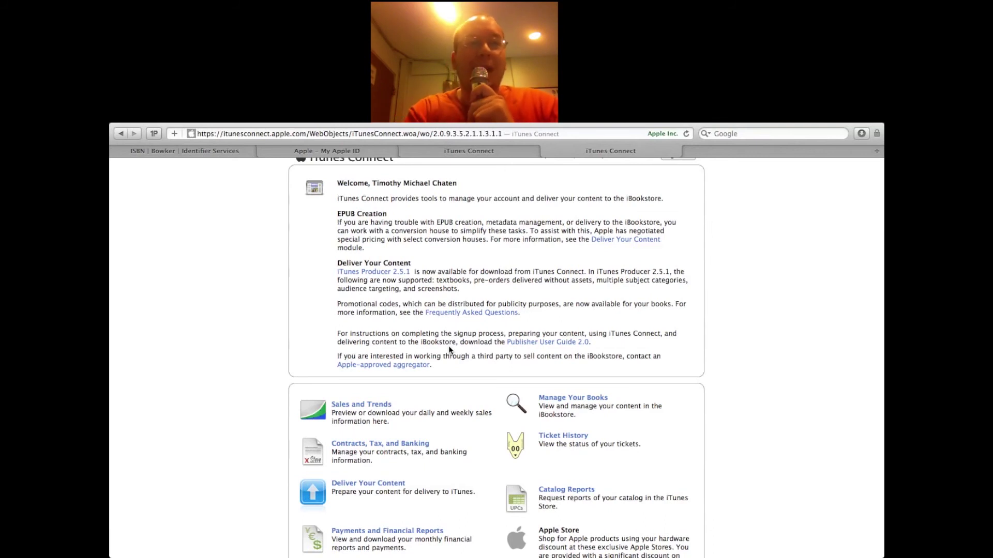
scroll(449, 350, down, 5)
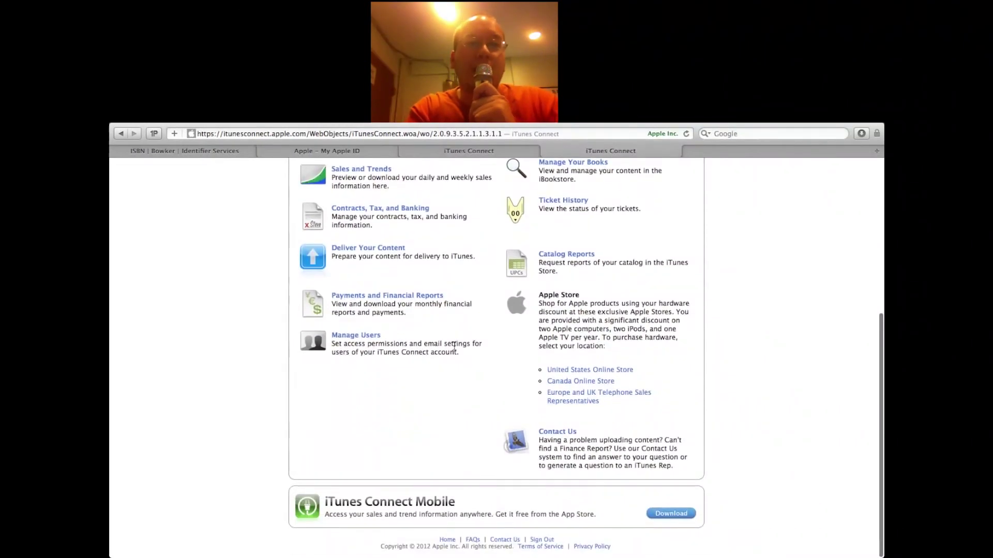
scroll(454, 346, up, 5)
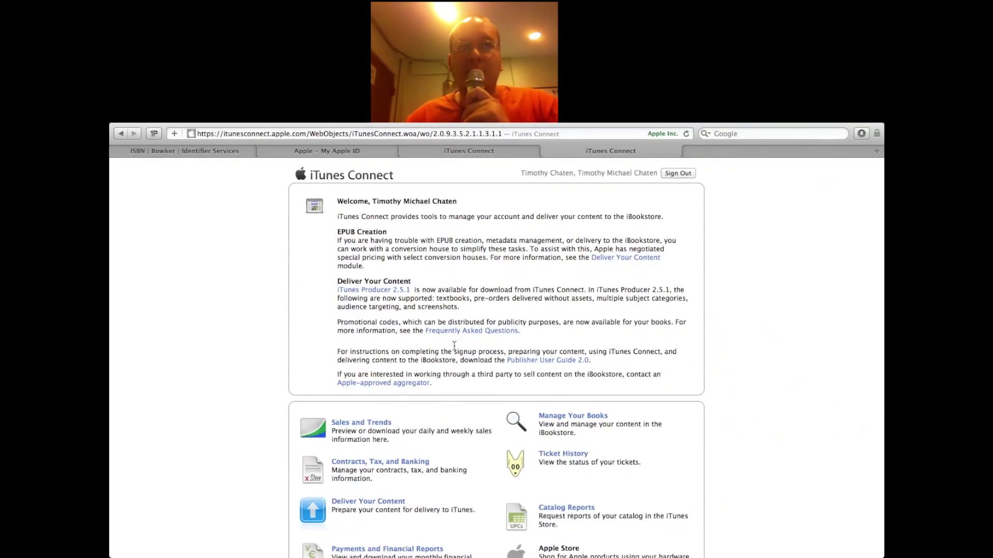